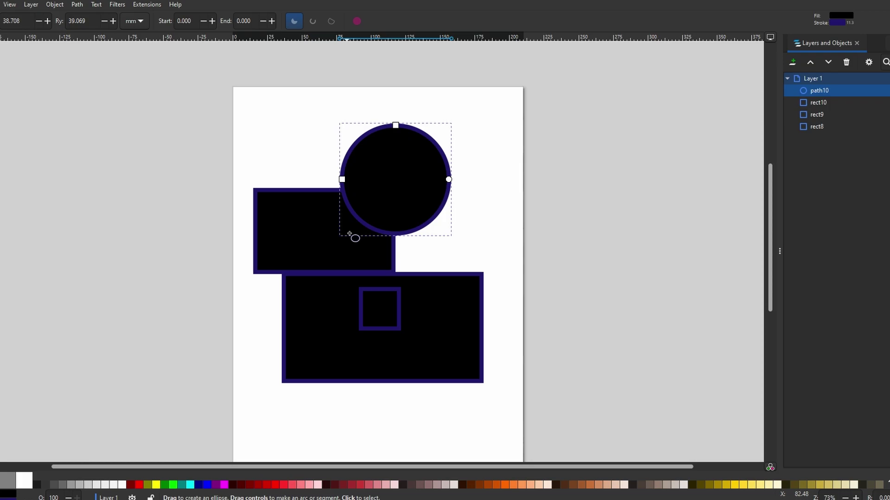
Step: Raise the upper-left rectangle to the top so it sits in front of the circle
click(83, 6)
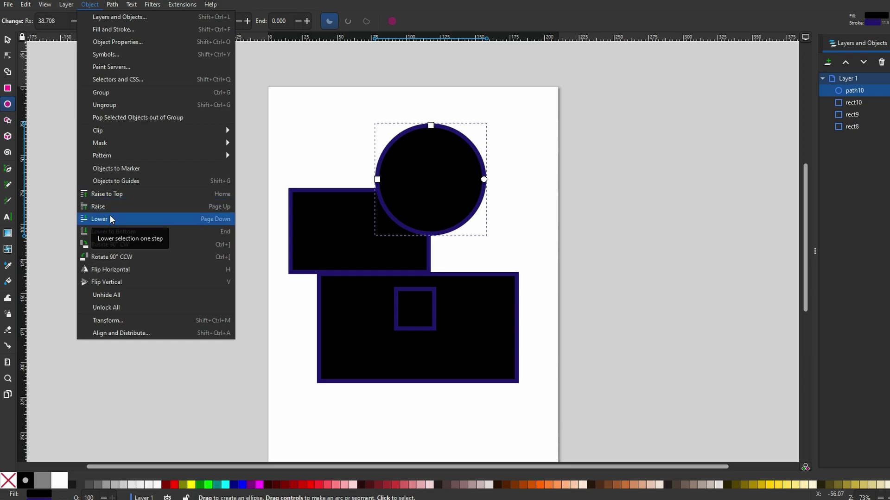
click(7, 45)
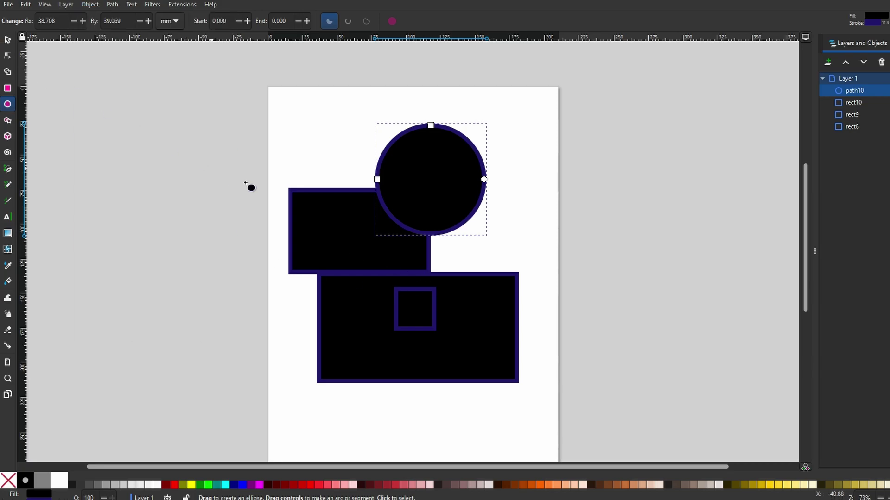
click(312, 206)
click(90, 4)
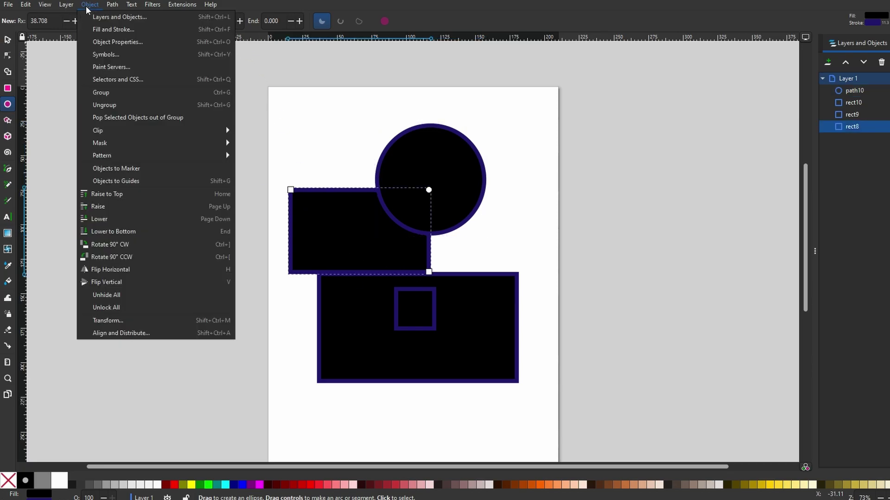
click(134, 197)
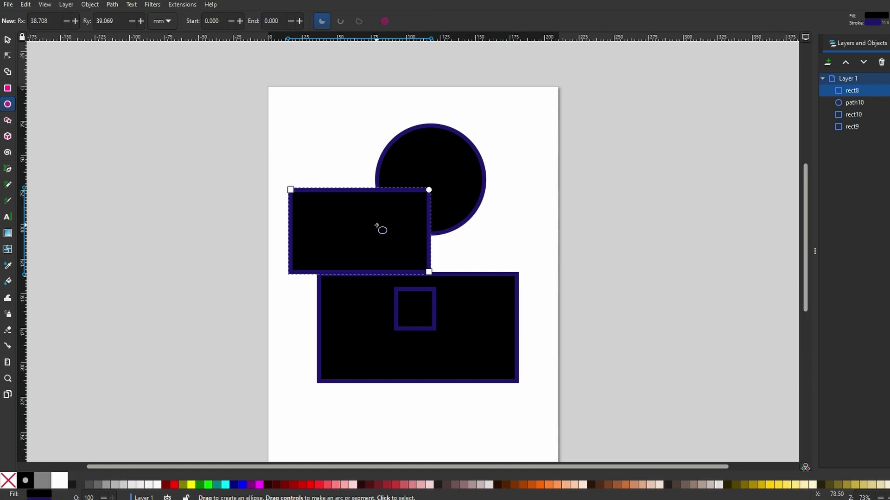
key(Page_Down)
key(Page_Up)
key(Page_Down)
key(Page_Up)
Step: Move the large bottom rectangle up toward the circle and bring it in front of all shapes
click(8, 40)
click(484, 320)
drag(484, 320, 490, 243)
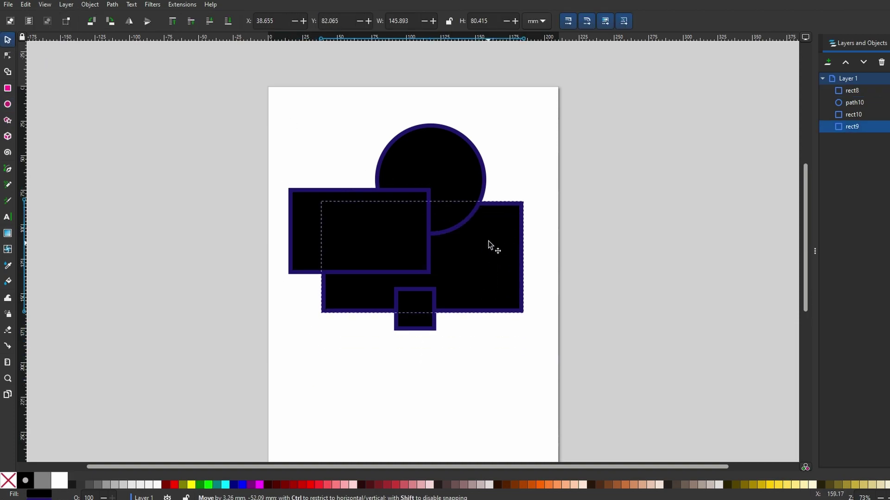
key(Page_Up)
key(Page_Up)
key(Page_Up)
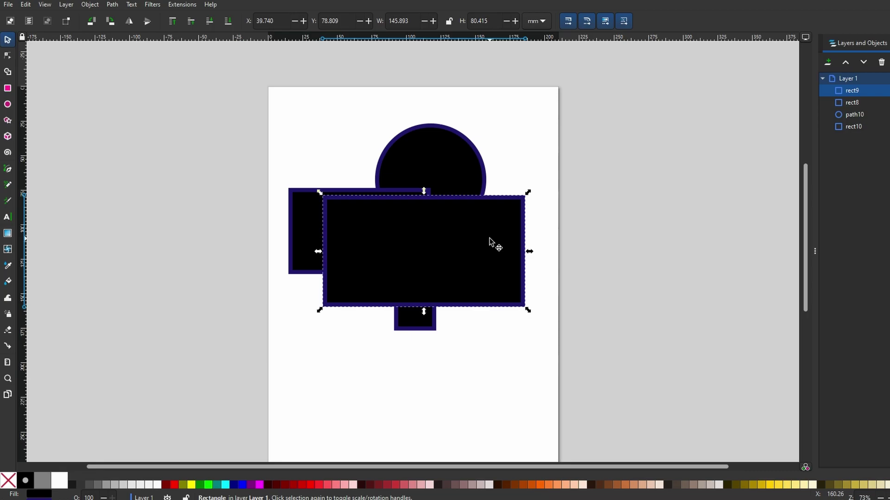